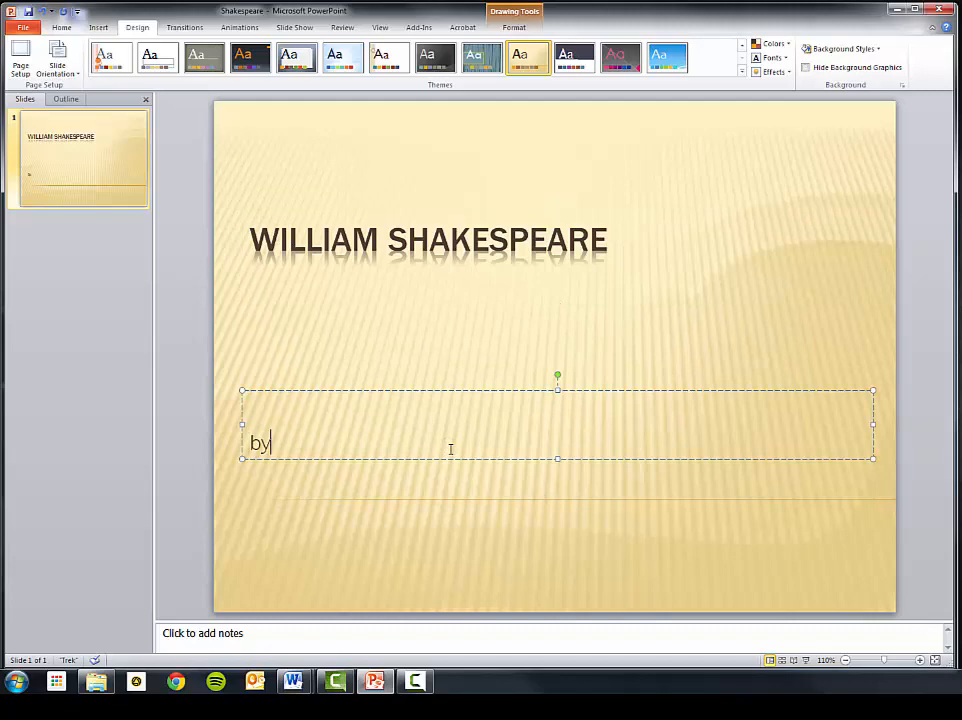
- Complete the subtitle with "By" and the author's full name, and move its text box up to just below the title
text(arth)
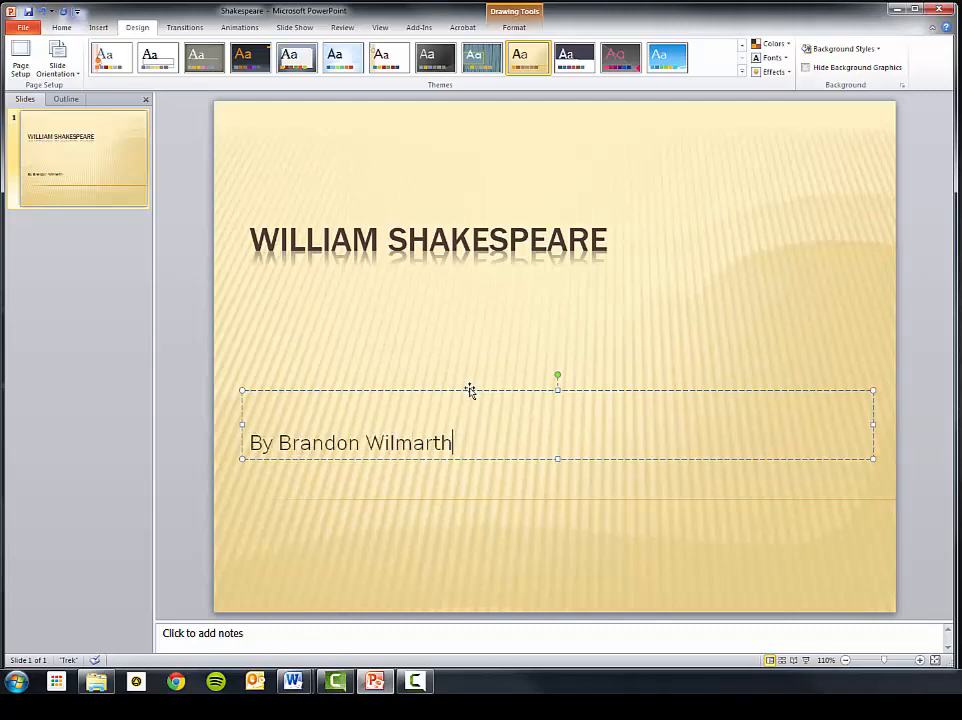
drag(470, 390, 475, 291)
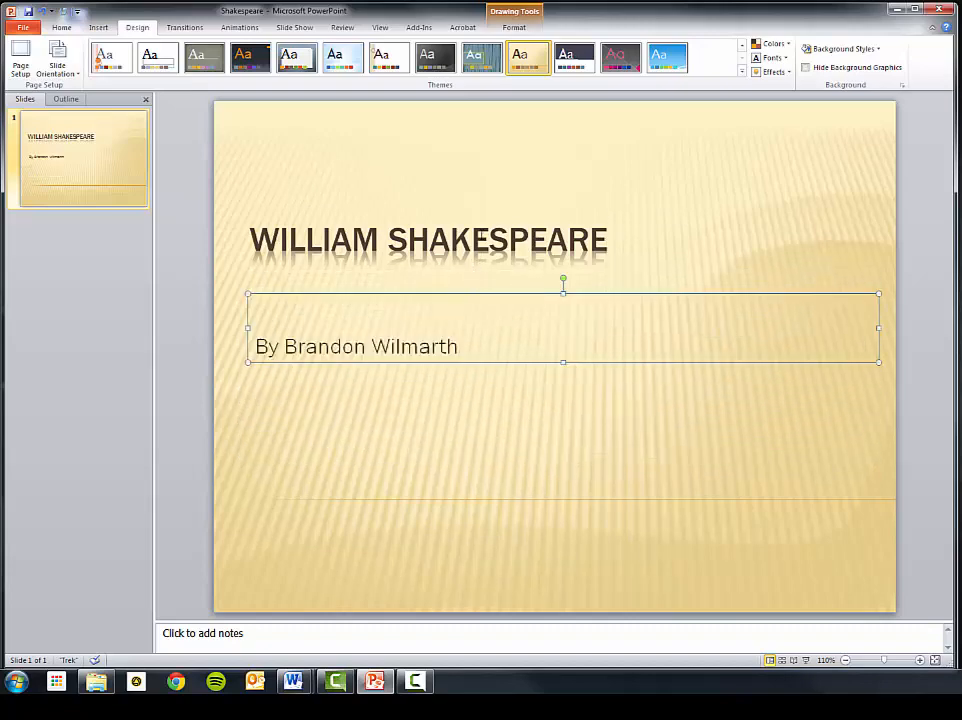
- Set the font size of the WILLIAM SHAKESPEARE title to 60
click(481, 236)
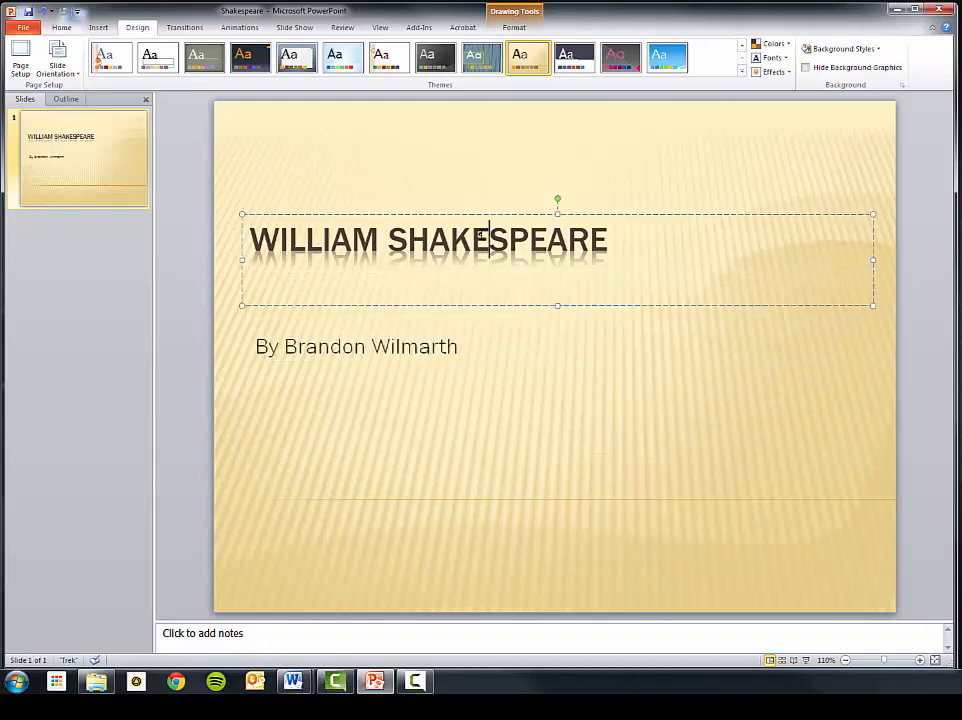
triple_click(481, 236)
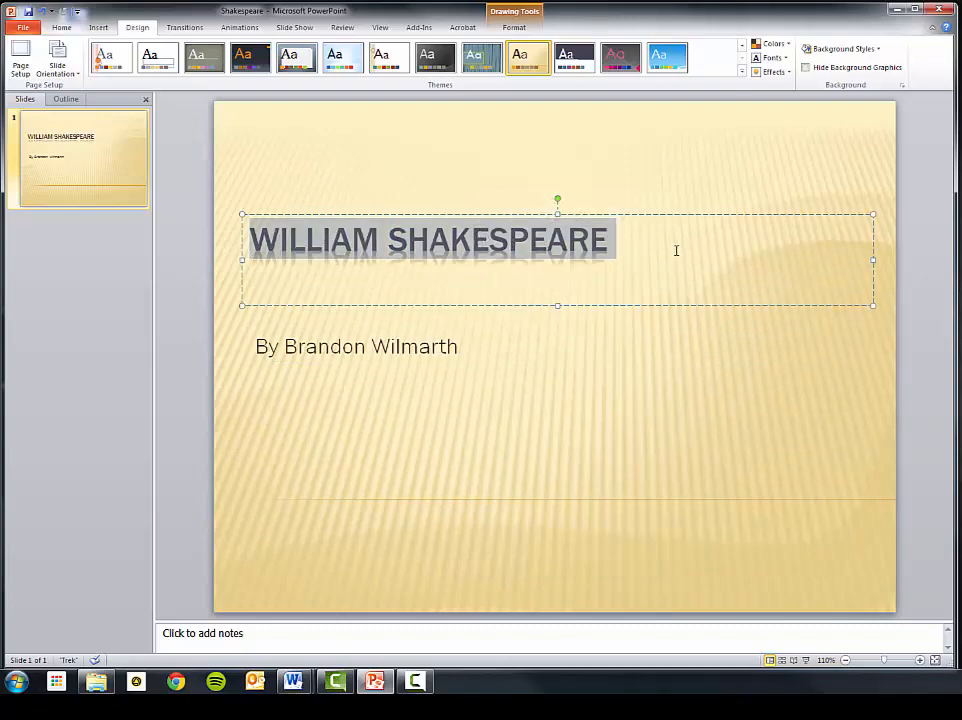
triple_click(633, 240)
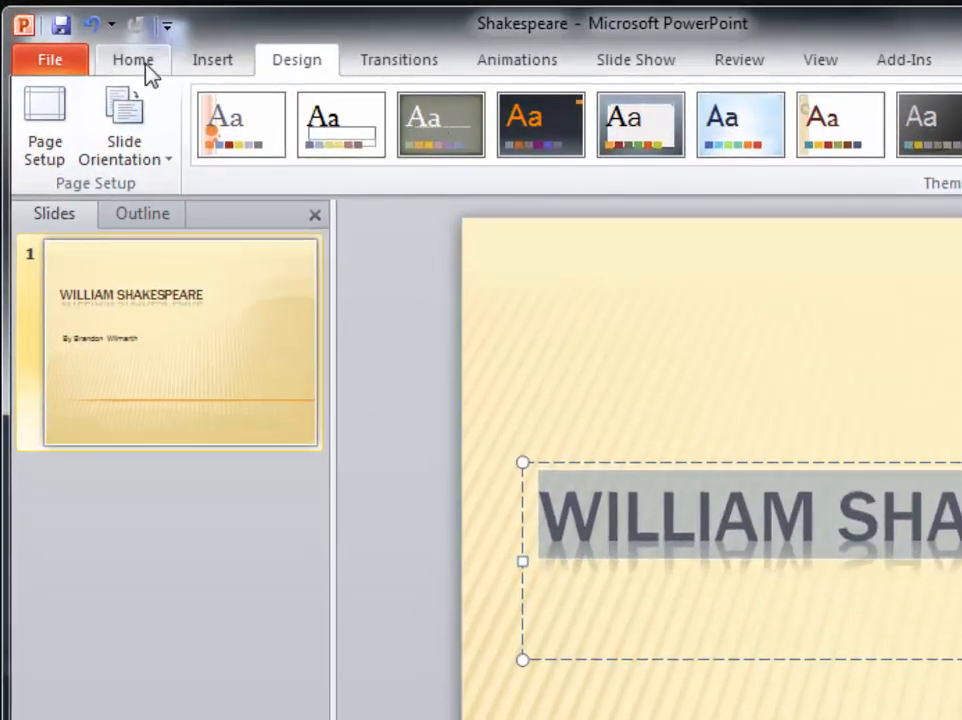
click(146, 64)
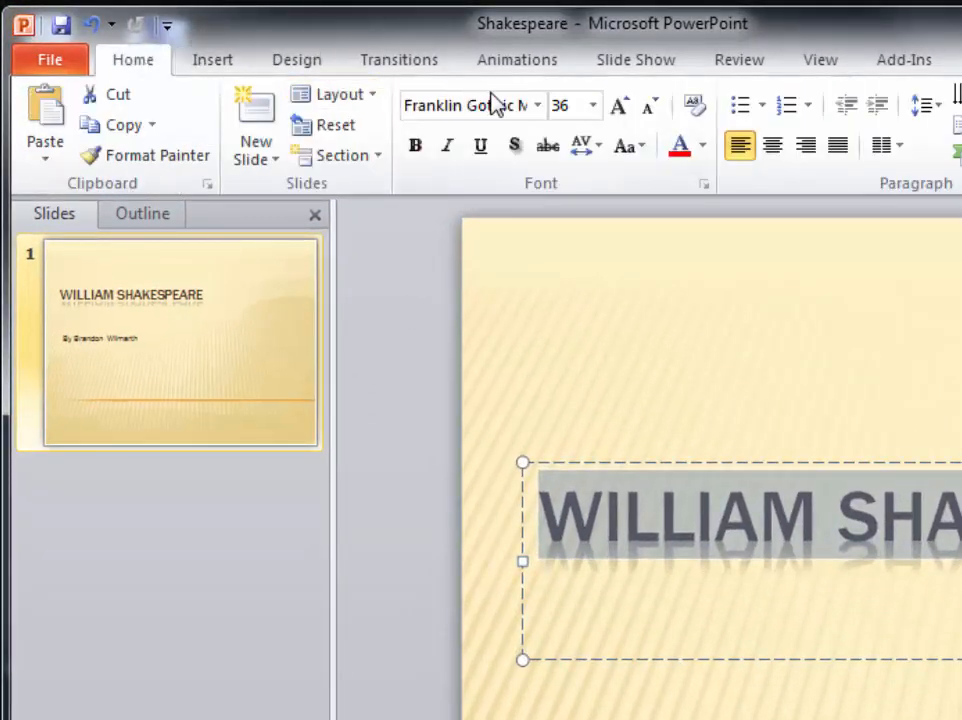
click(594, 106)
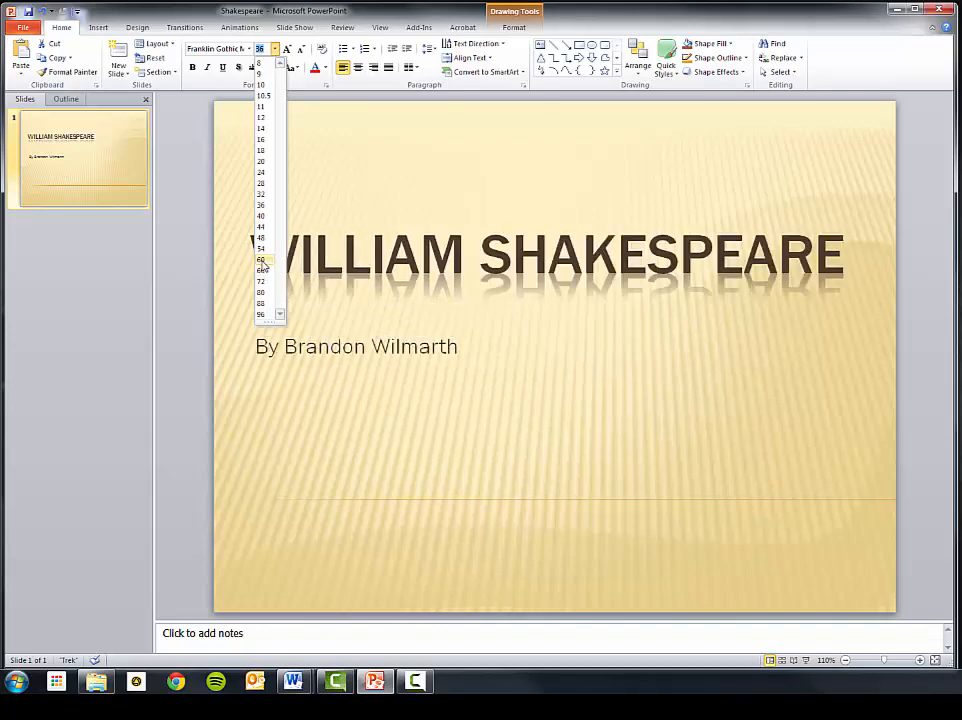
click(261, 260)
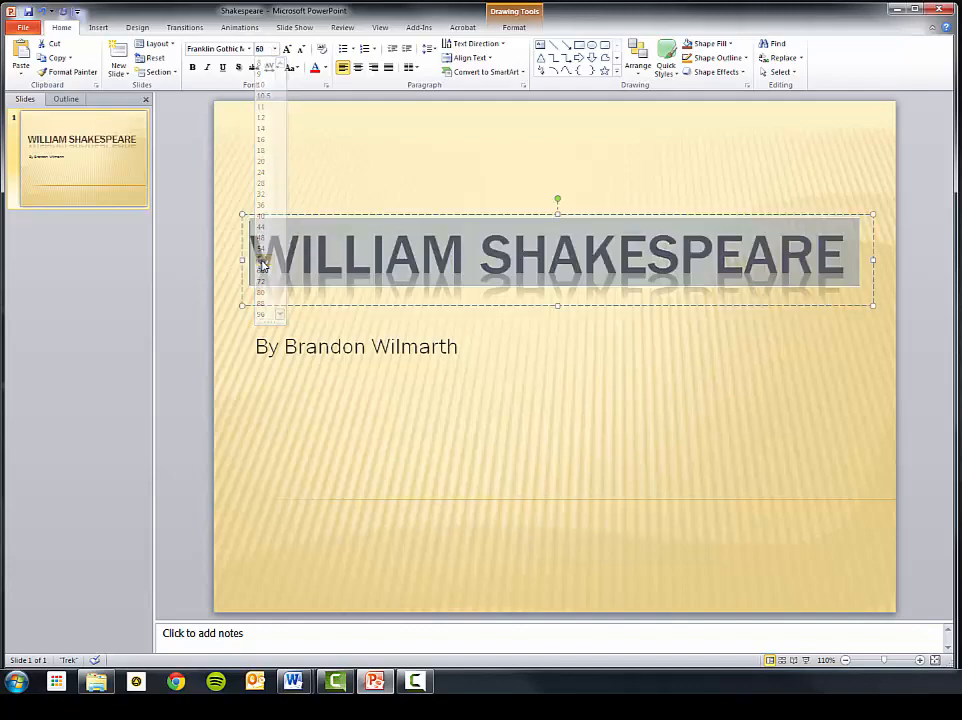
- Set the font size of the author byline to 16
click(325, 350)
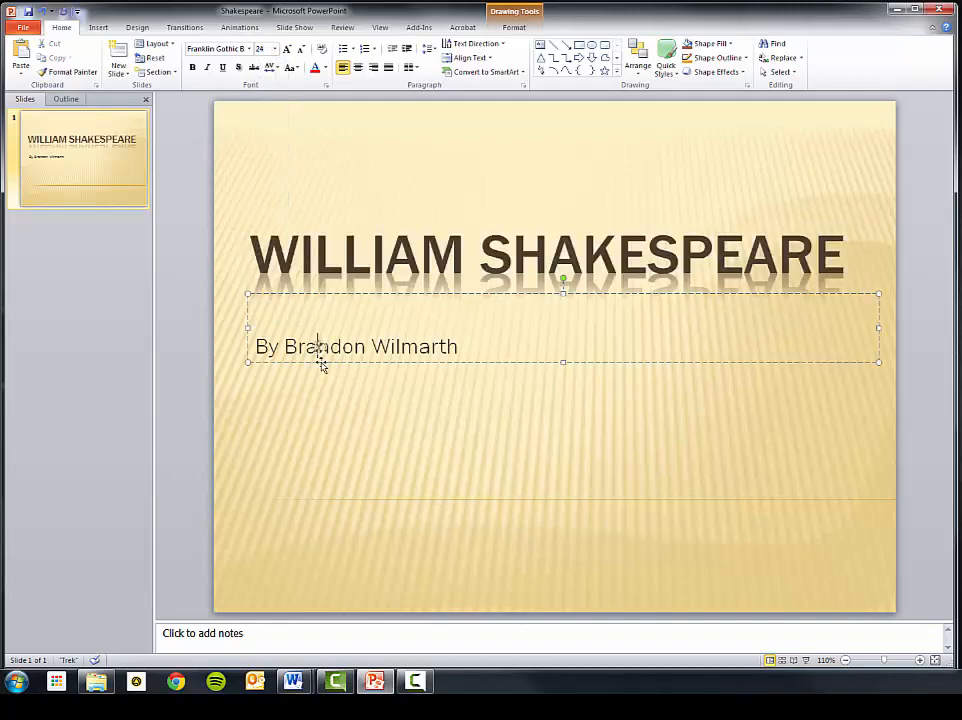
triple_click(329, 346)
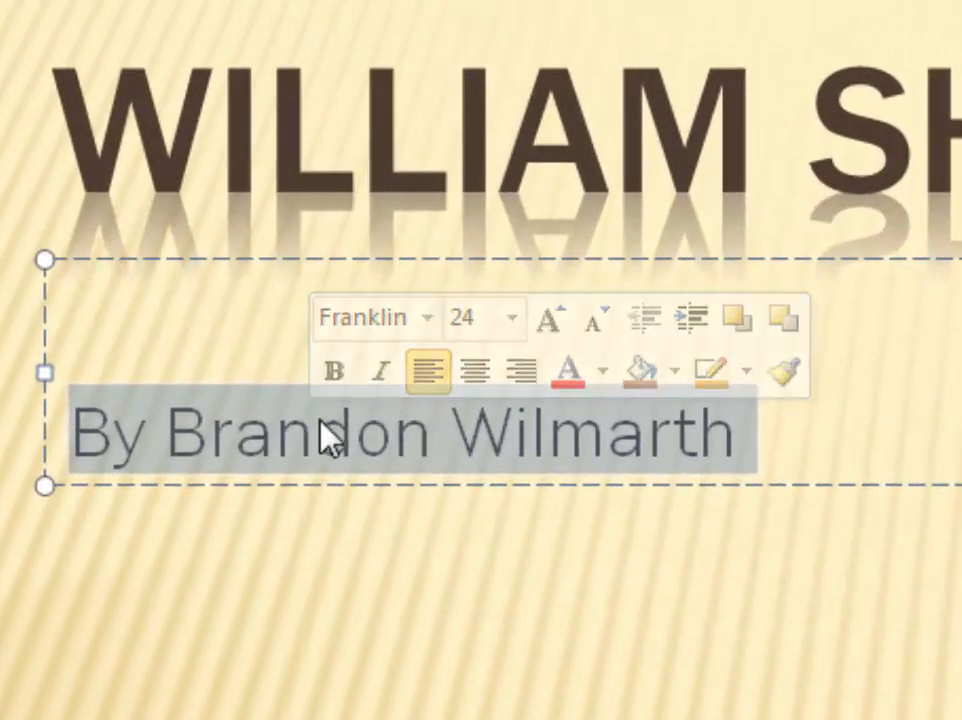
click(506, 320)
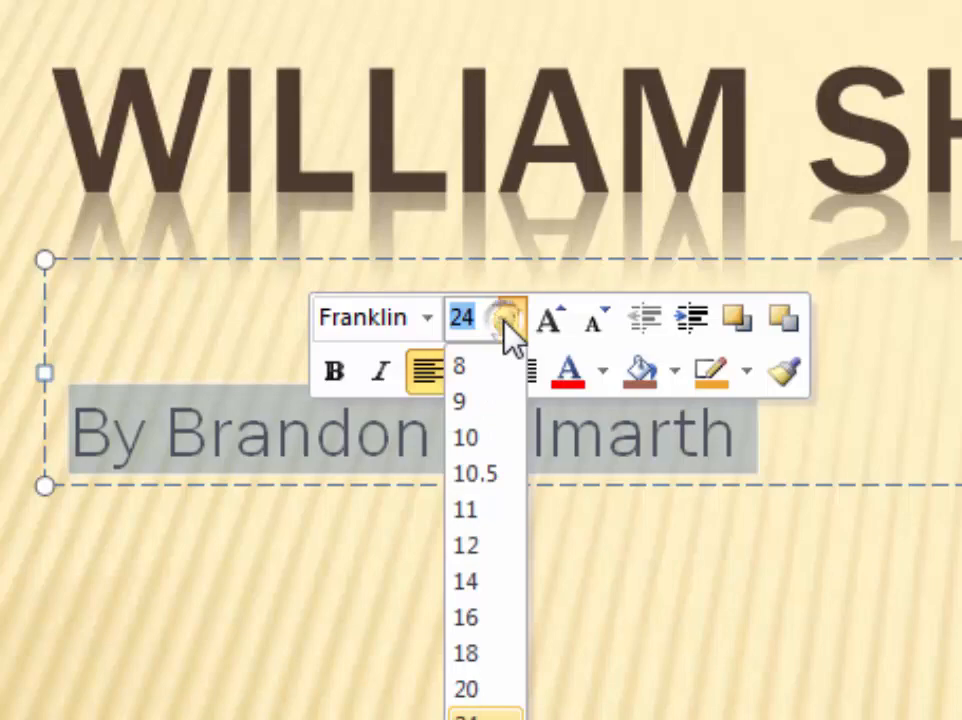
click(491, 615)
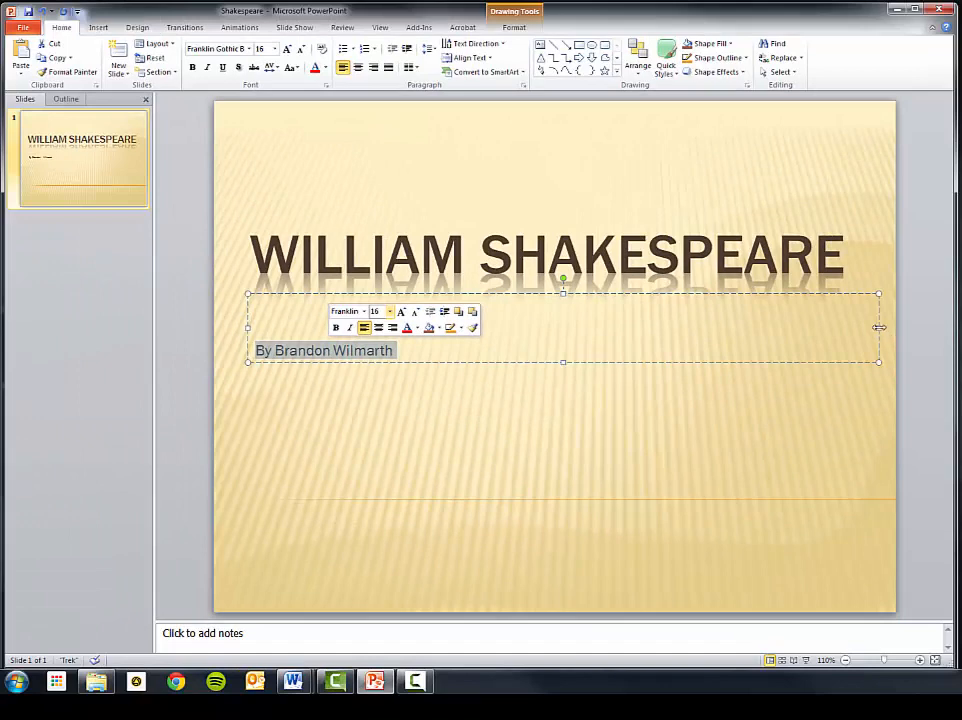
- Narrow the byline text box to fit its text and move it under the right end of the title
drag(878, 327, 408, 333)
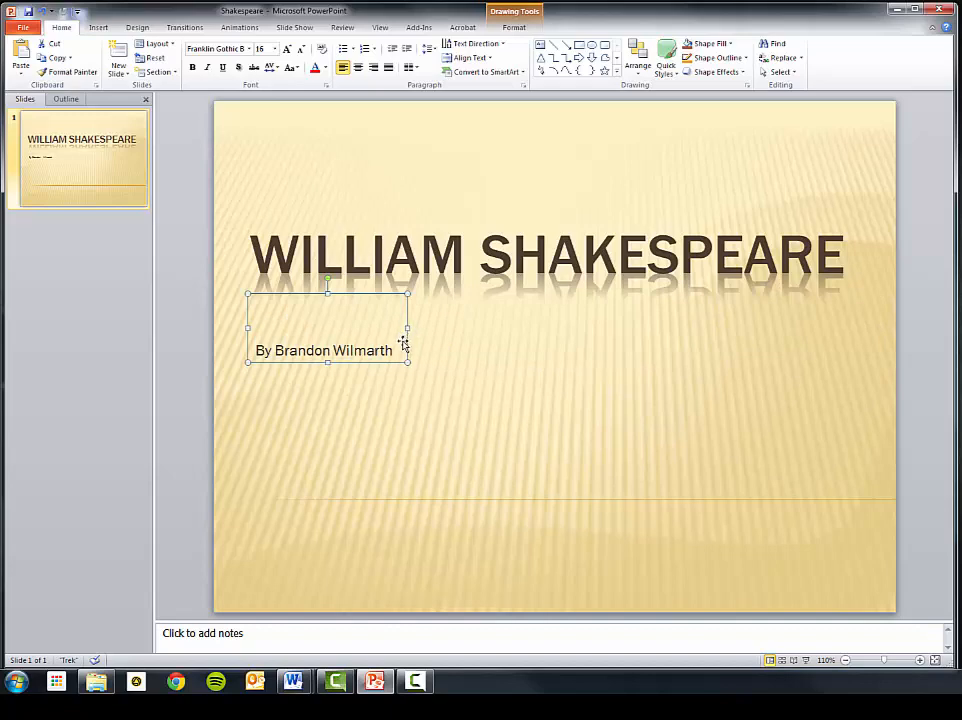
drag(407, 341, 834, 344)
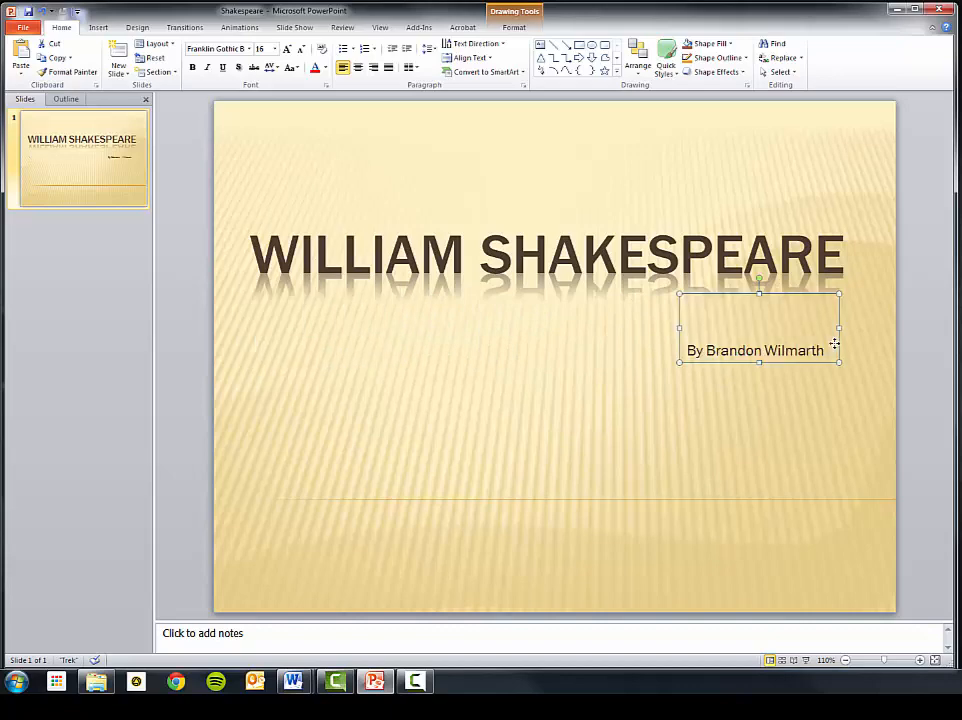
click(772, 447)
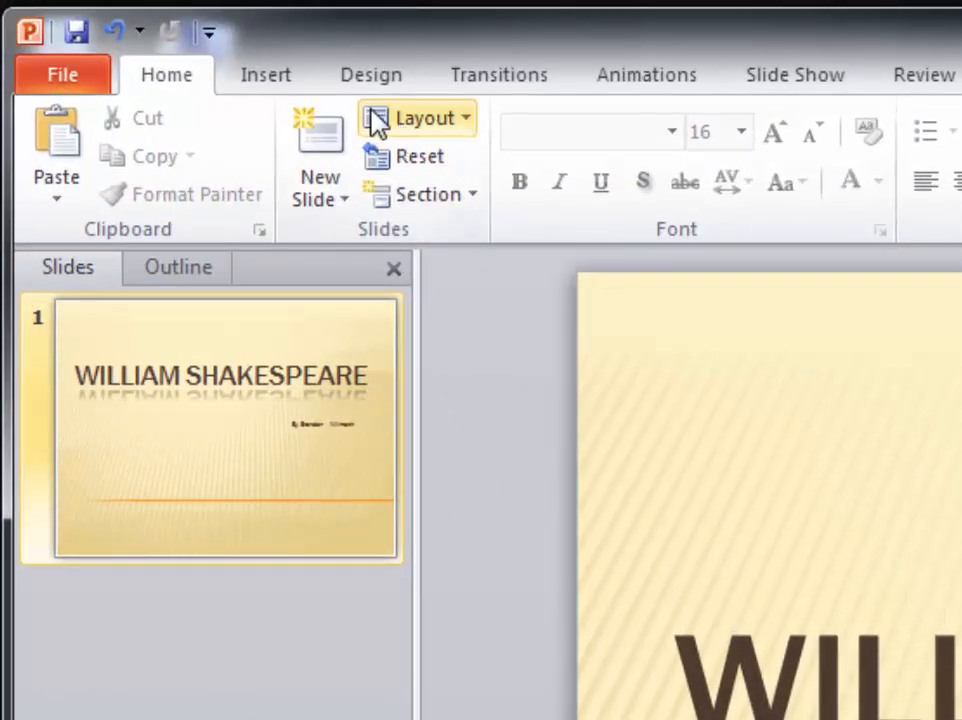
- Insert the WILLIAM SHAKESPEARE picture from the Pictures library onto the title slide
click(272, 80)
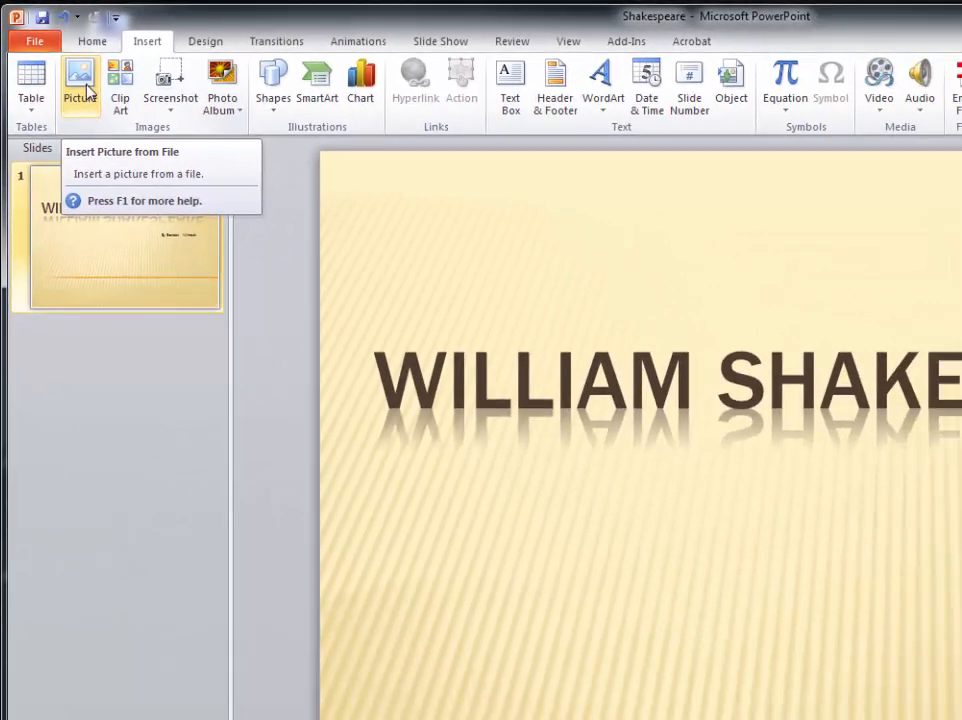
click(87, 92)
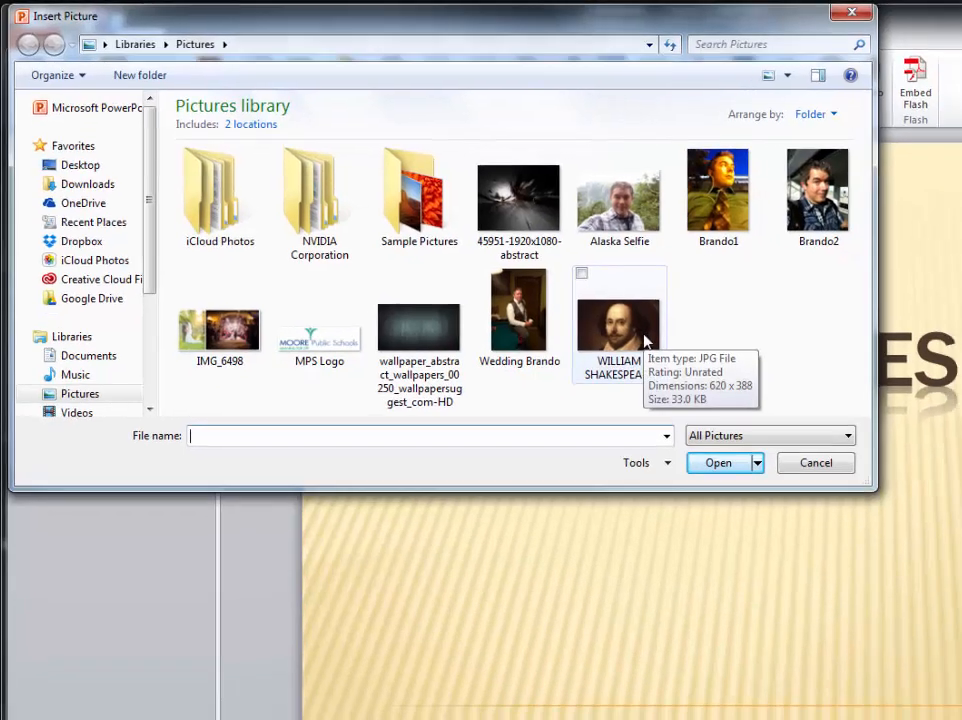
click(683, 358)
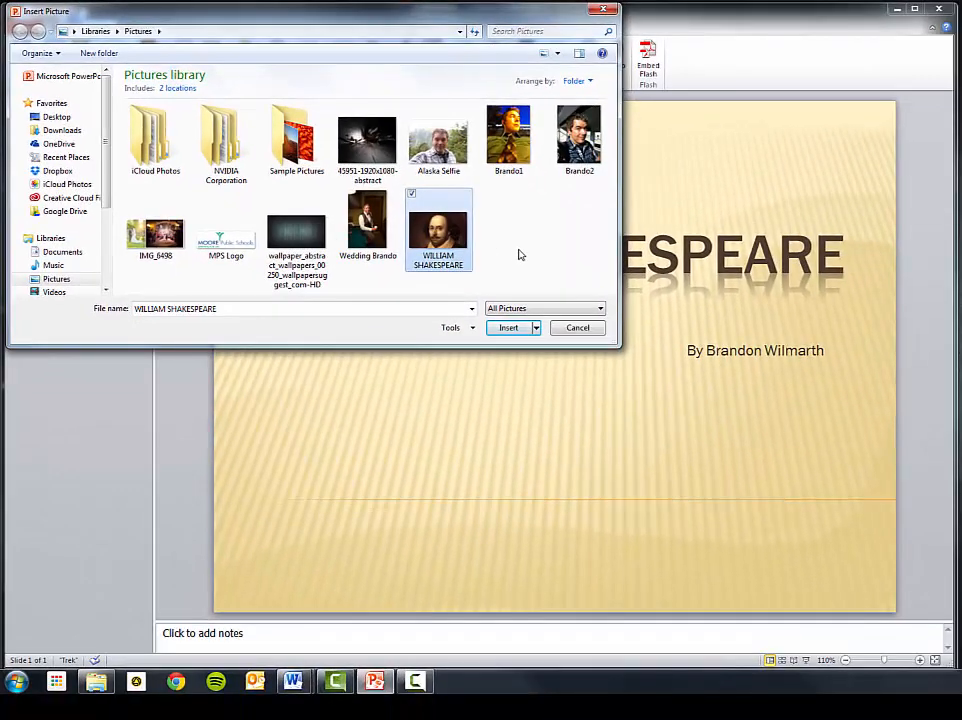
click(508, 328)
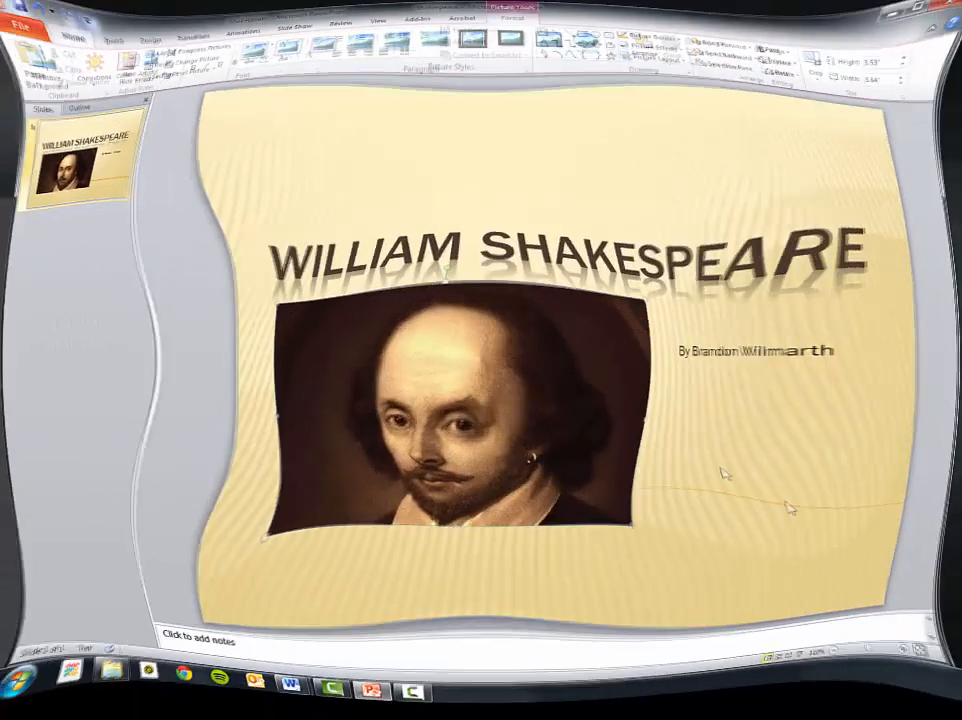
click(777, 502)
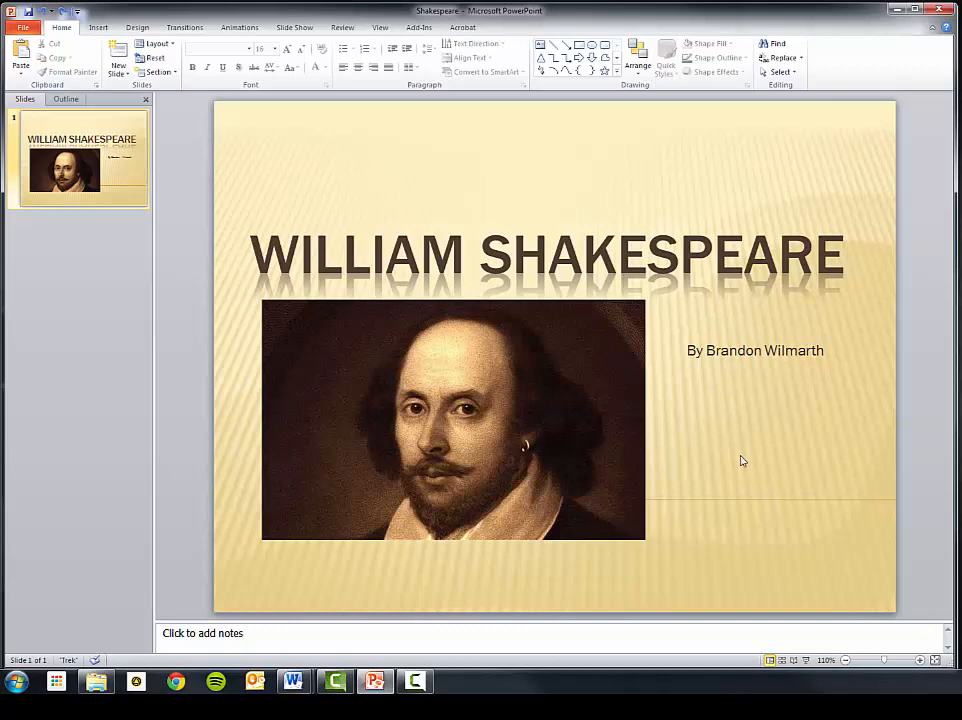
- Show the Animation Pane and apply the Fly In entrance animation to the Shakespeare portrait
click(605, 426)
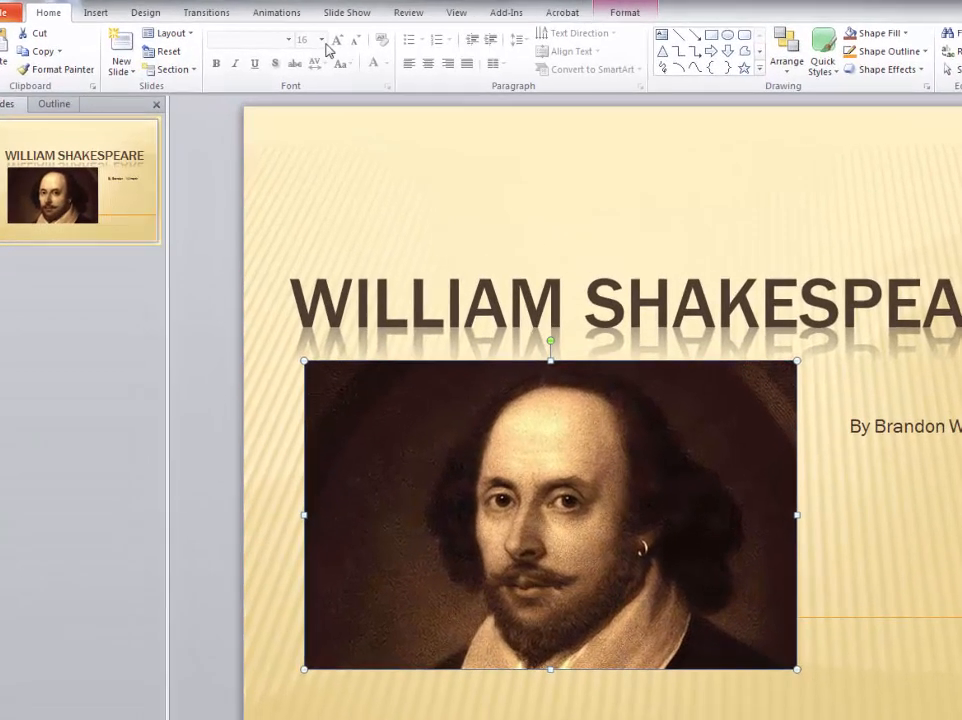
click(279, 12)
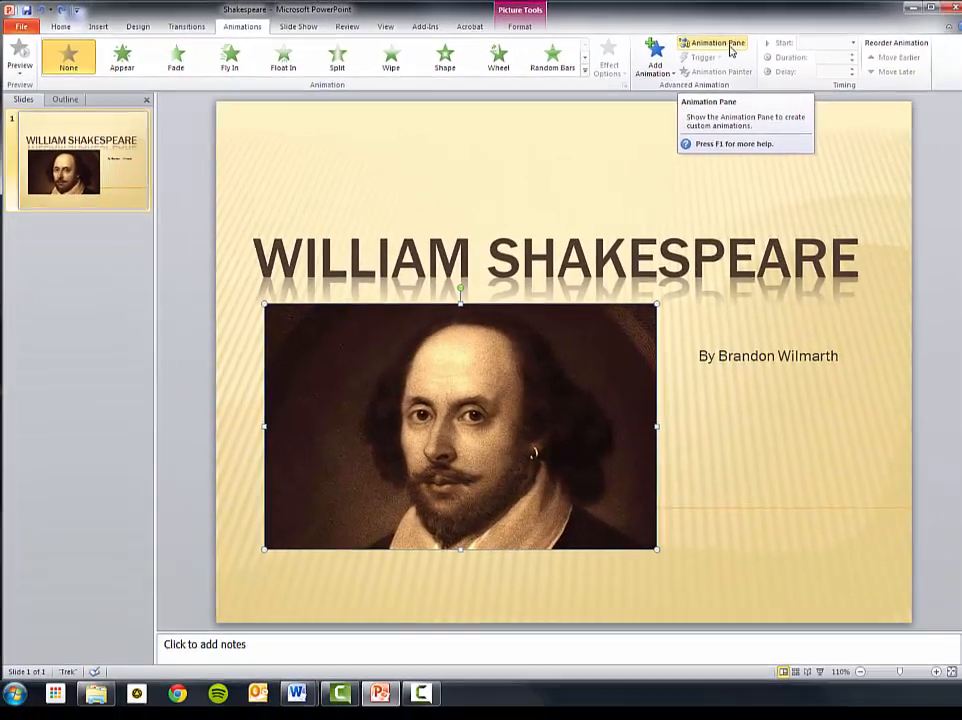
click(900, 40)
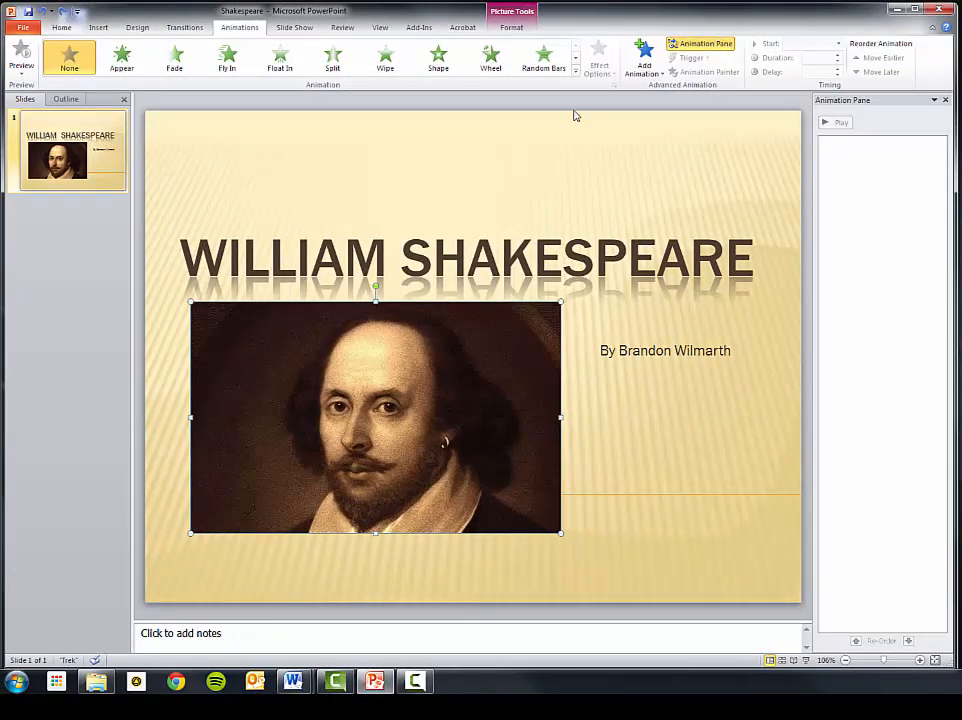
click(576, 75)
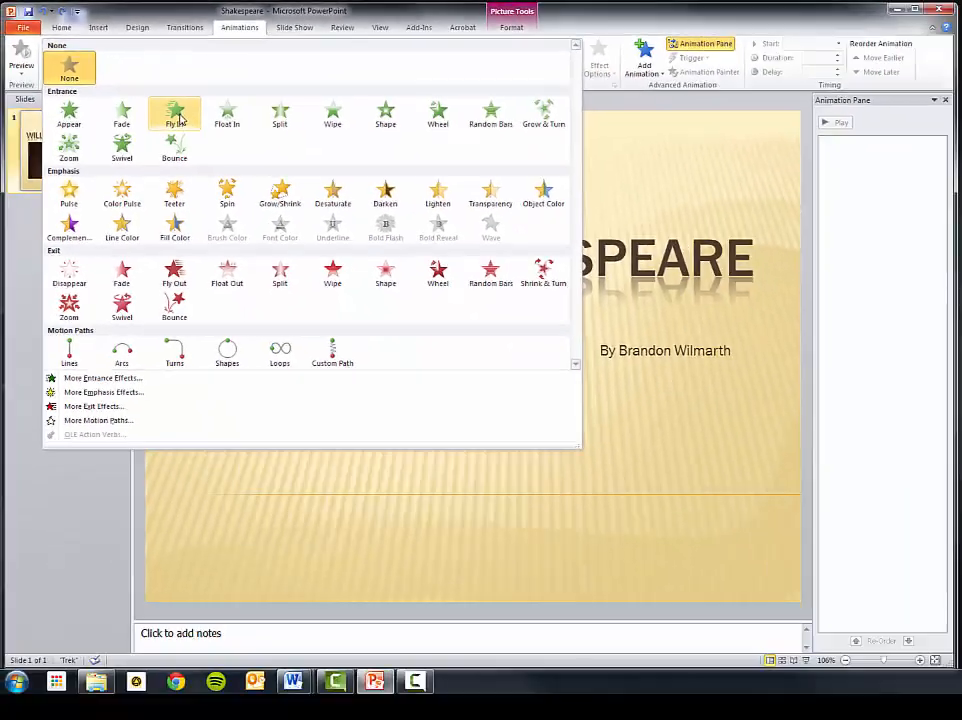
click(368, 312)
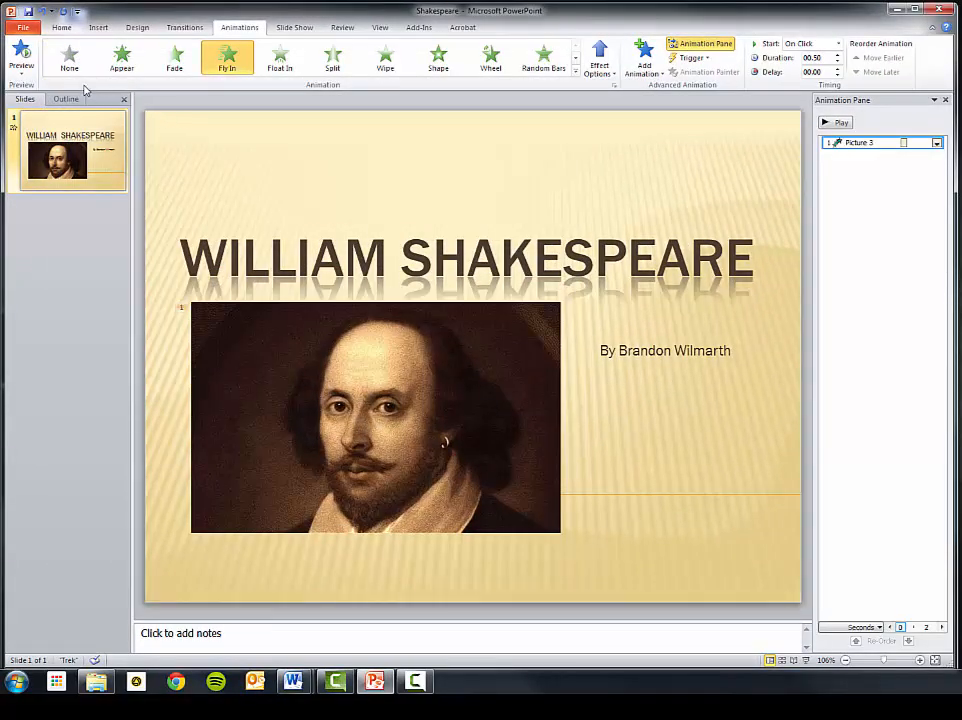
- Preview the portrait's animation and set its direction to From Bottom-Left
click(23, 57)
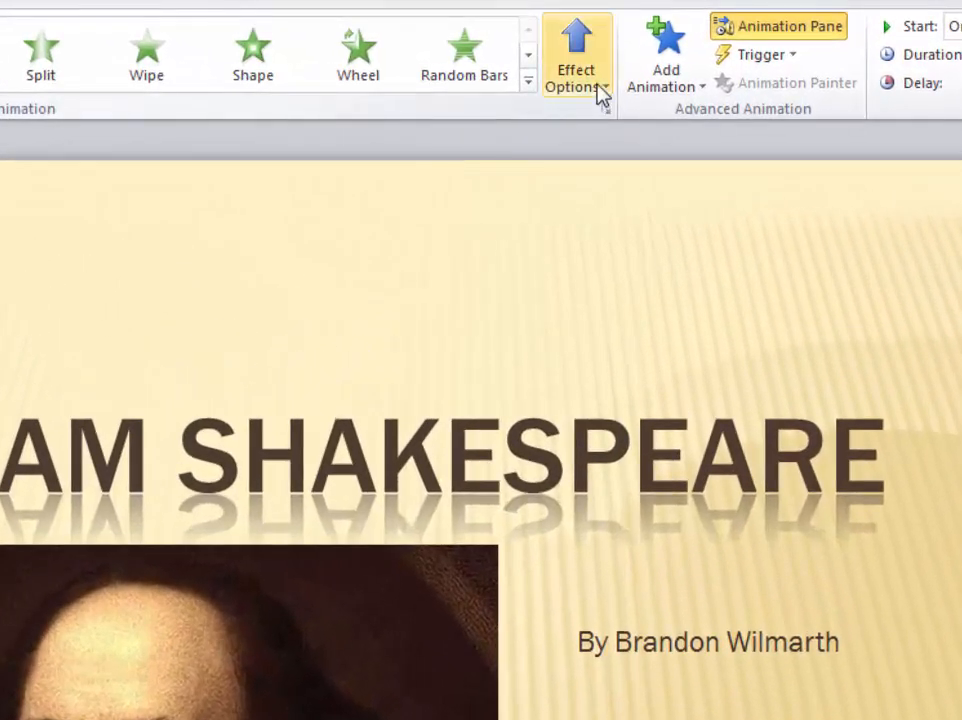
click(602, 90)
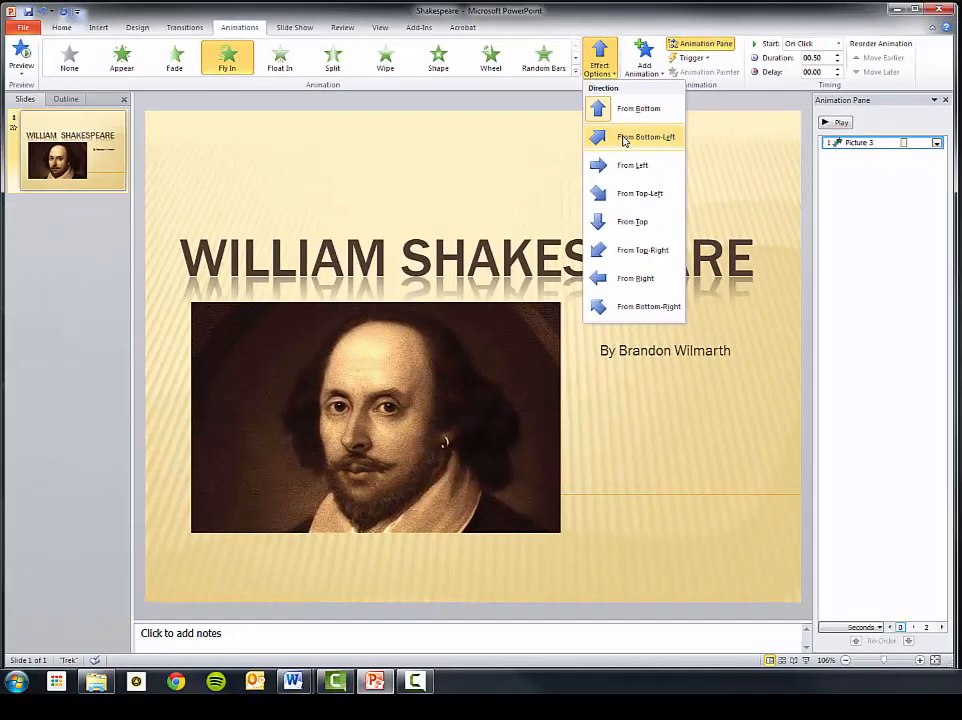
click(628, 178)
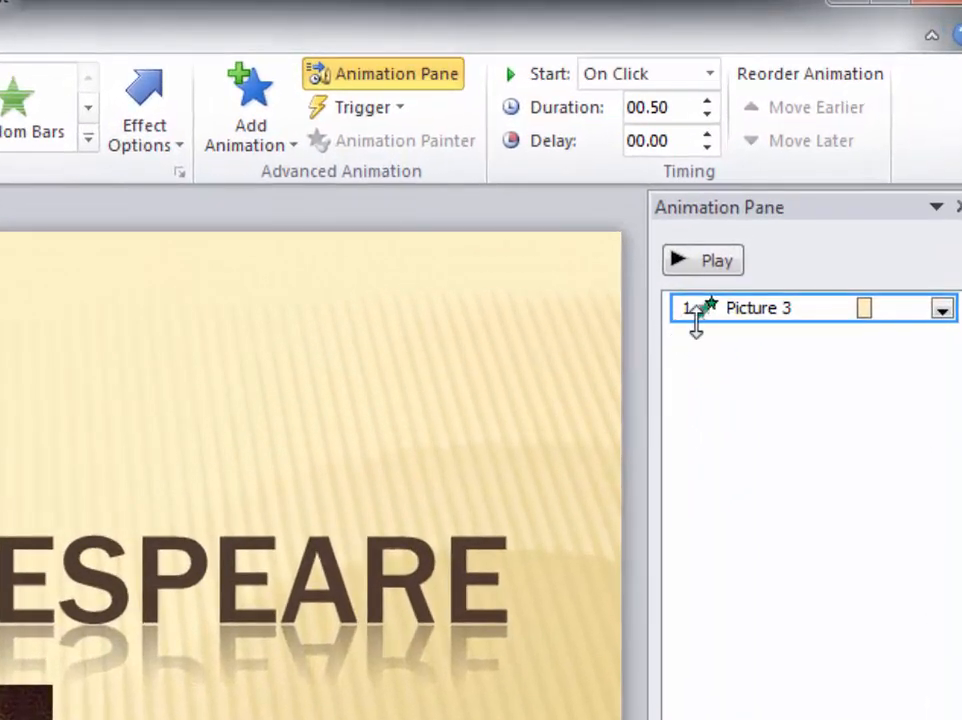
- Set the portrait's Fly In timing to a duration of 2 seconds (Medium), starting On Click
click(943, 312)
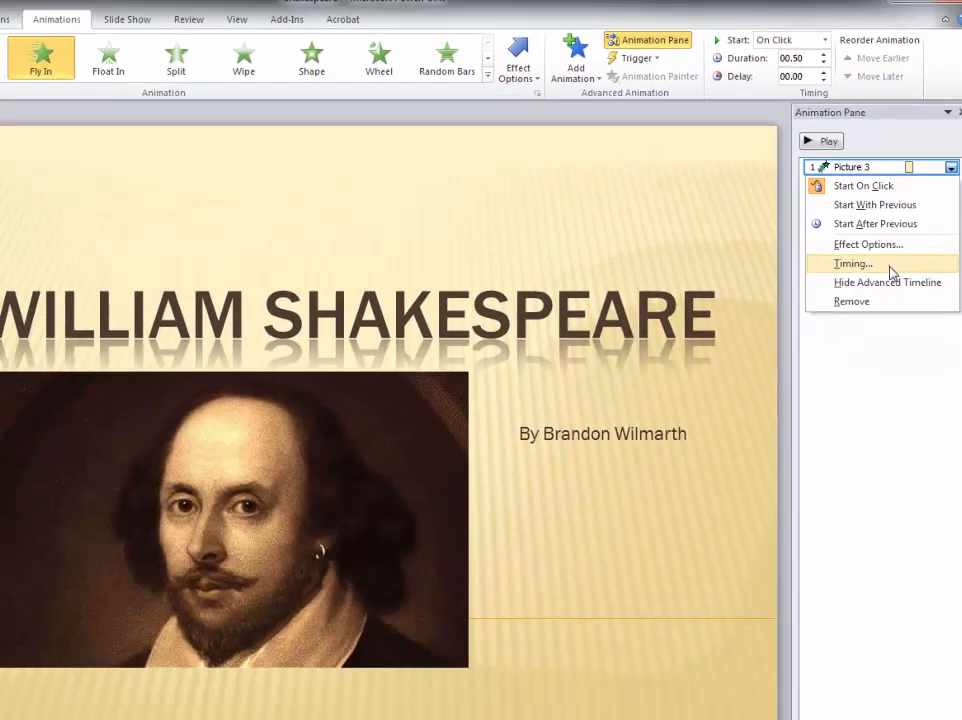
click(857, 442)
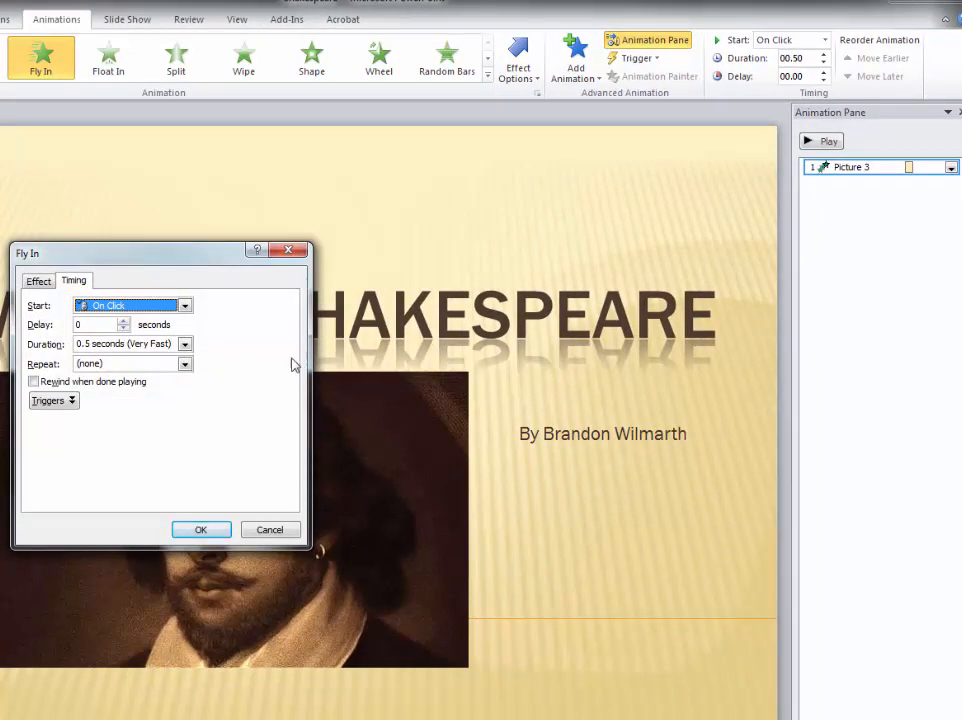
click(184, 346)
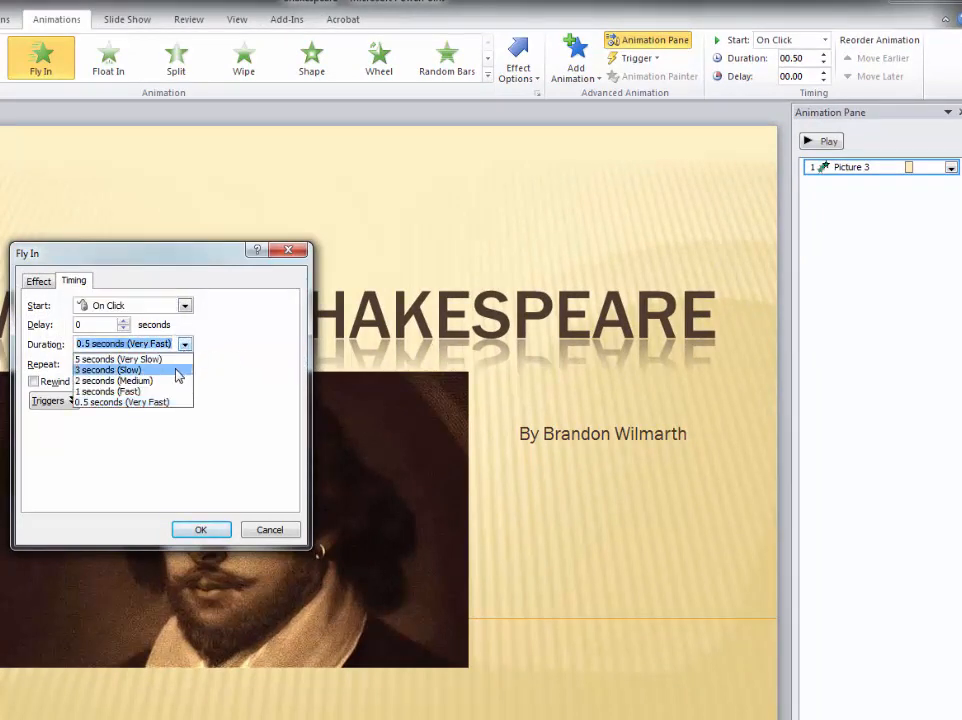
click(176, 381)
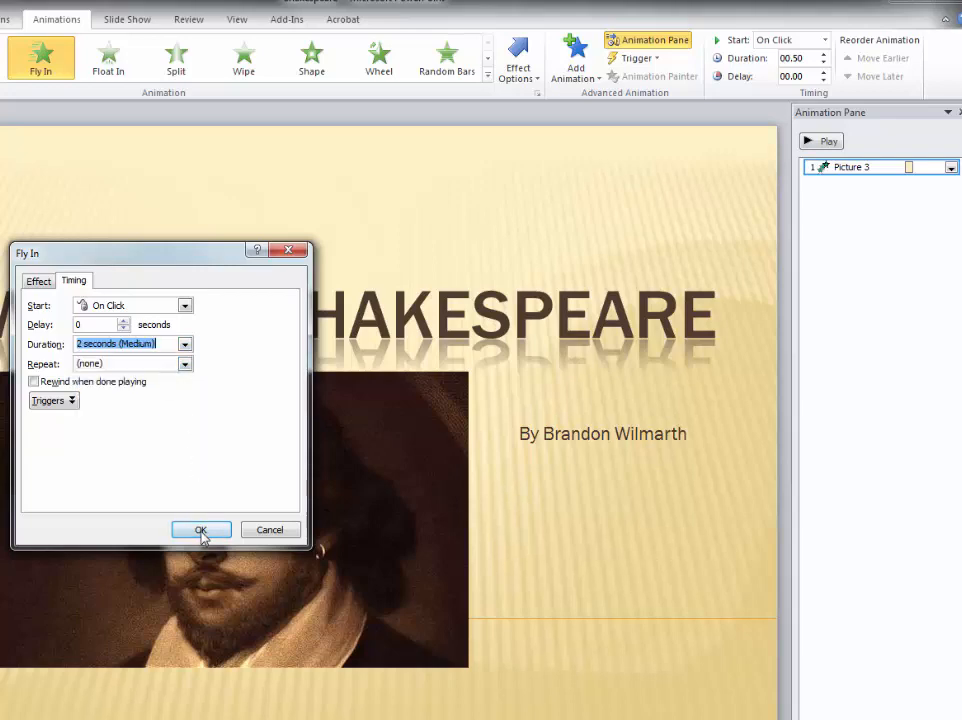
click(186, 308)
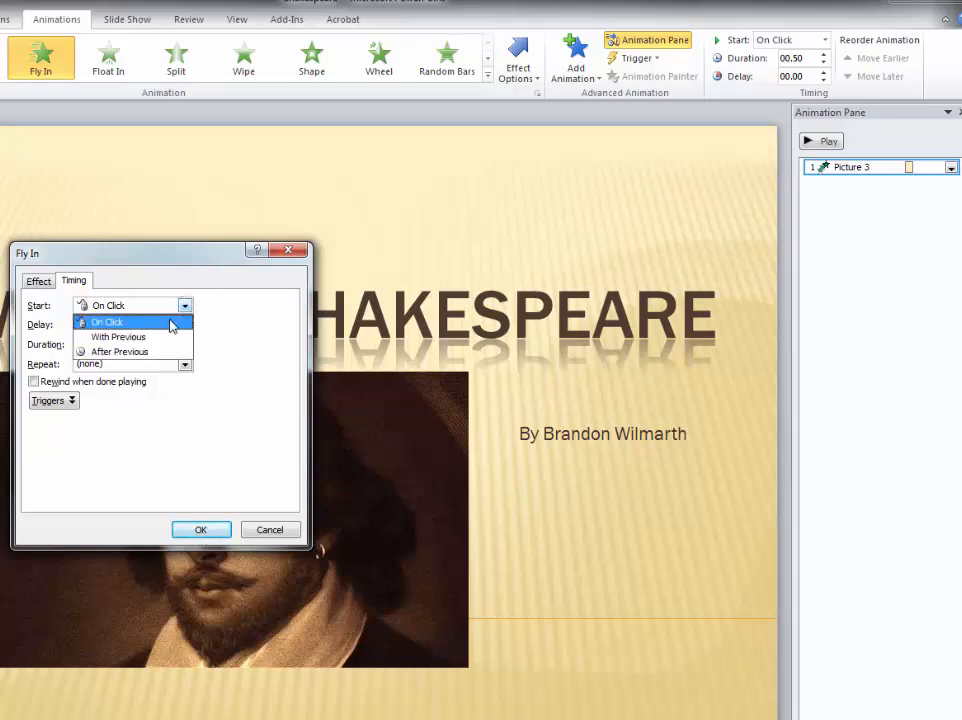
click(168, 328)
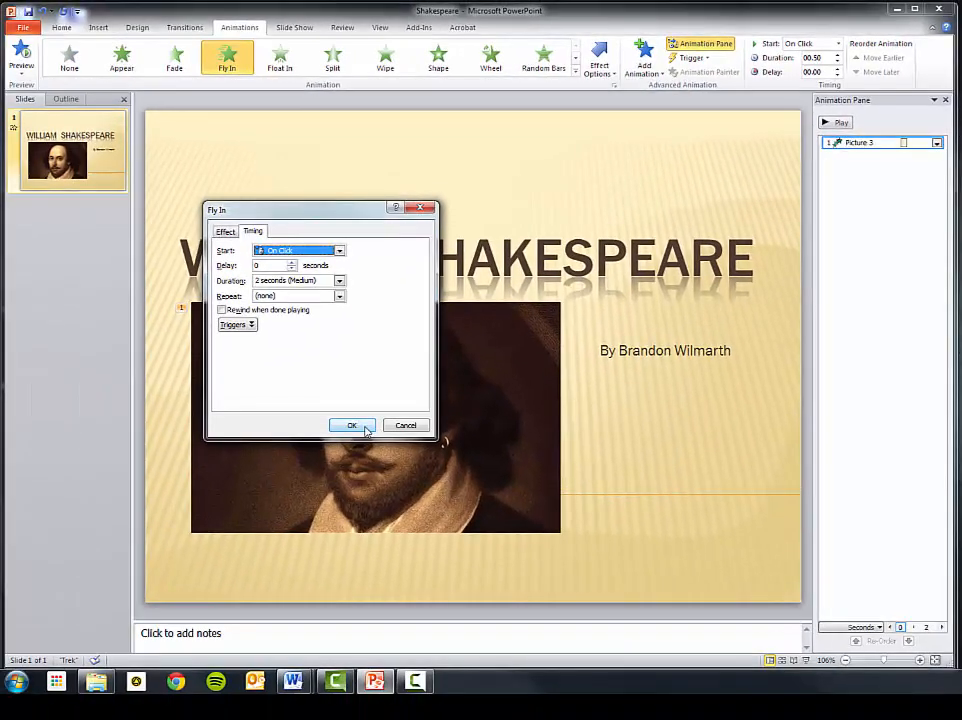
click(200, 529)
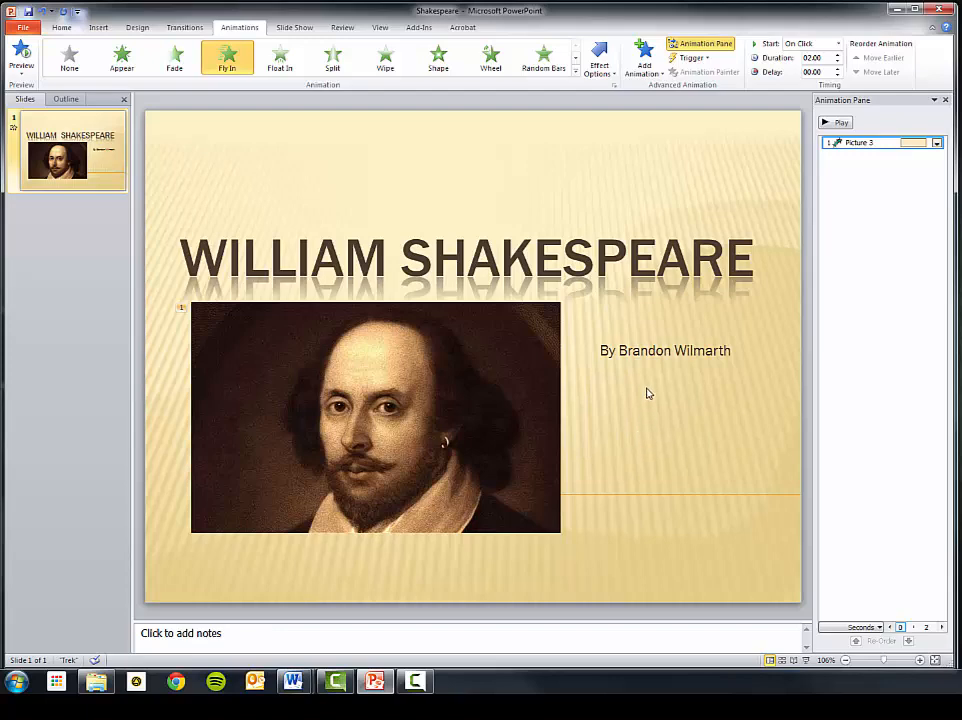
- Select the author byline text box
click(651, 350)
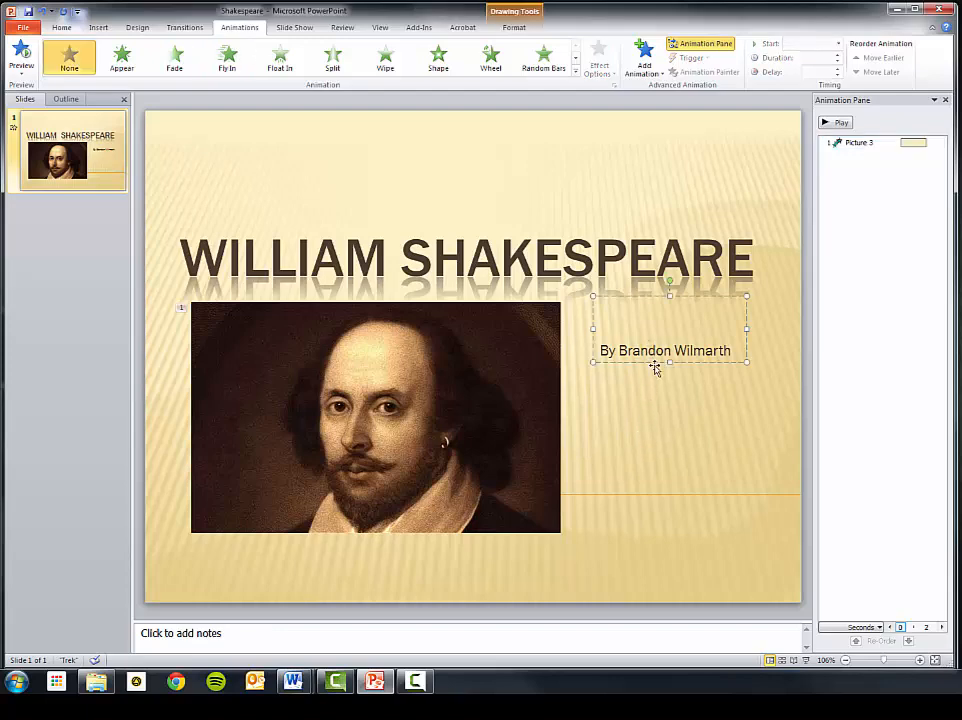